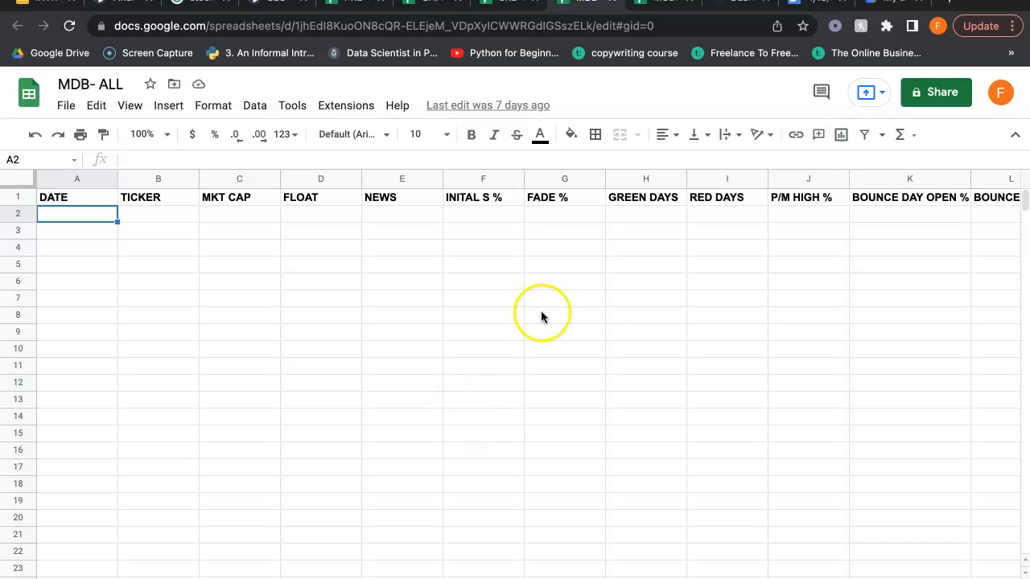
- Examine the MULTIDAY BOUNCE- PATTERN spreadsheet's stock records and the yellow summary notes in rows 41 to 49
click(650, 6)
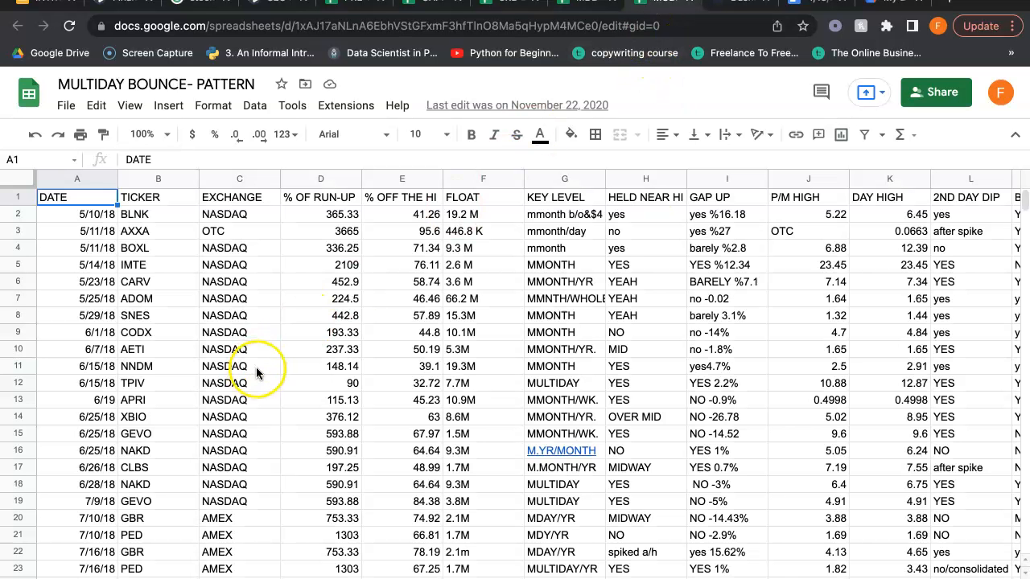
scroll(256, 367, down, 1)
scroll(256, 367, up, 1)
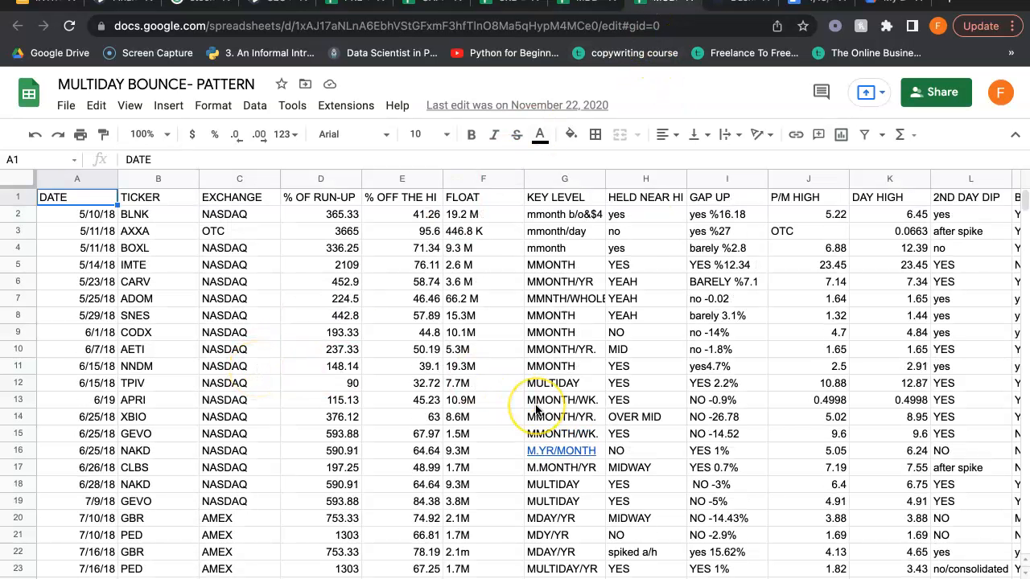
scroll(536, 406, down, 6)
scroll(536, 410, down, 7)
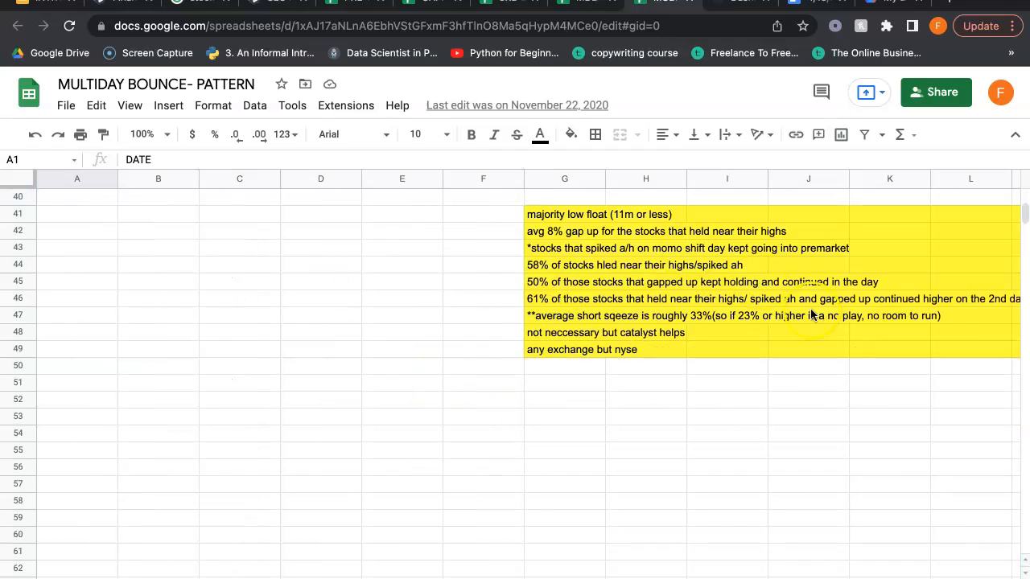
scroll(683, 333, right, 2)
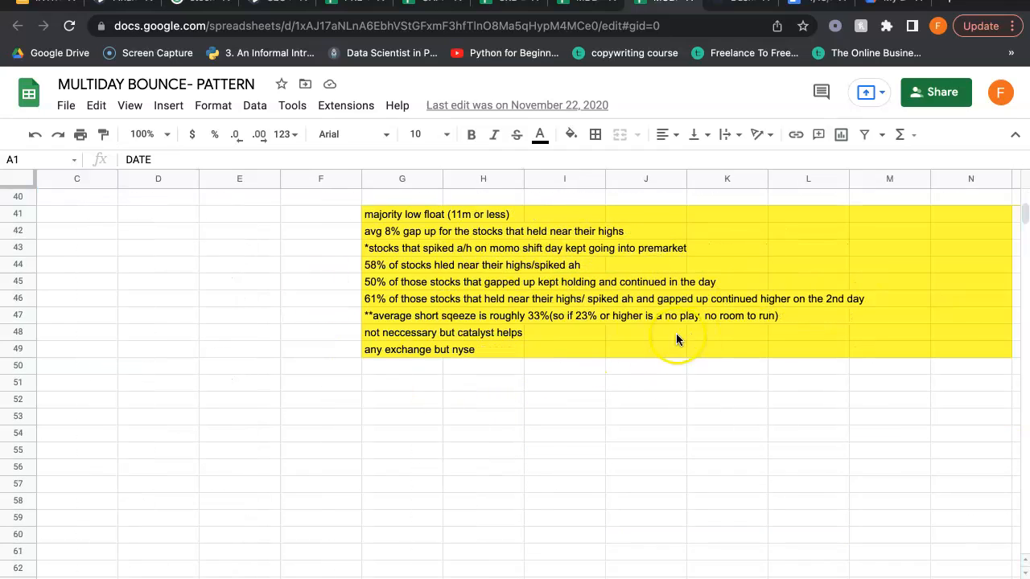
scroll(458, 298, up, 1)
scroll(462, 303, up, 3)
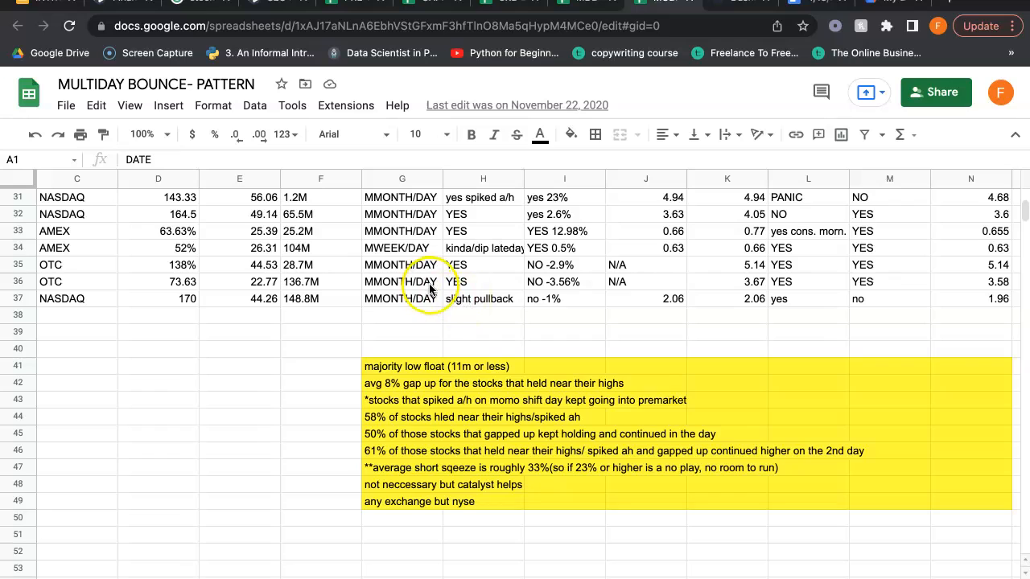
scroll(435, 451, up, 3)
scroll(435, 455, up, 6)
scroll(435, 451, left, 2)
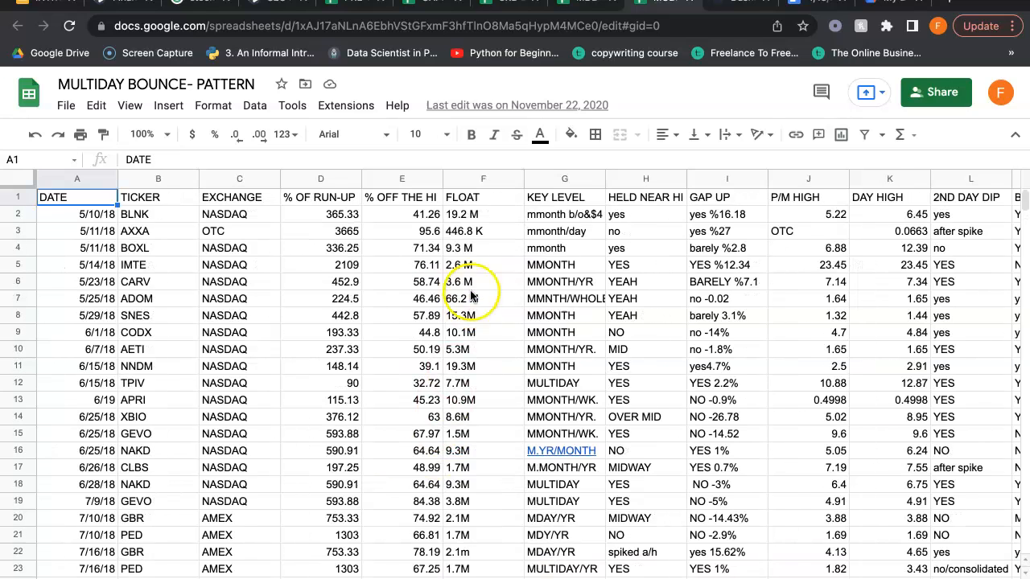
- Open the MDB- ALL spreadsheet and examine the MDVL daily chart in StreetSmart Edge before returning to the sheet
click(592, 4)
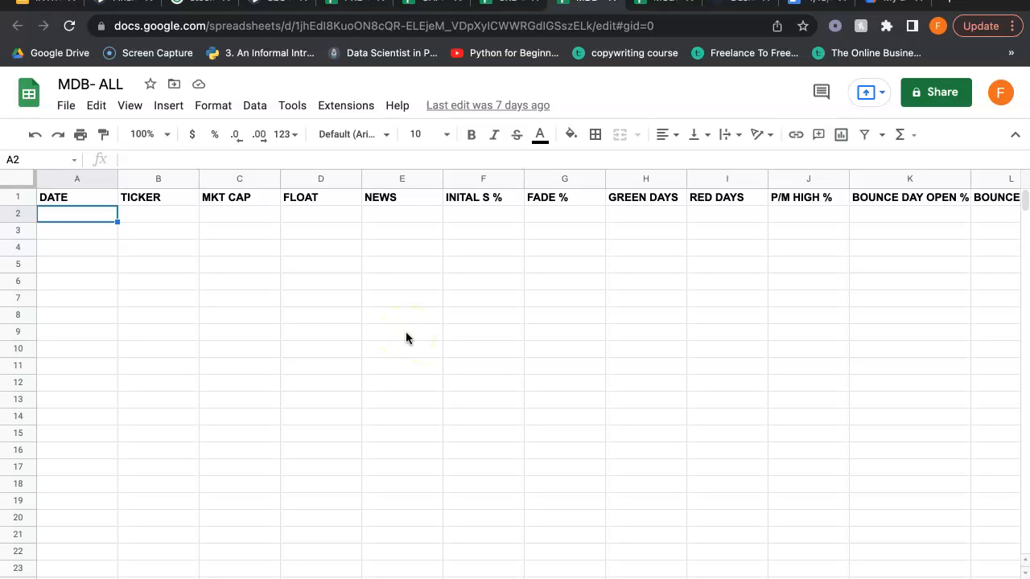
key(ctrl+Left)
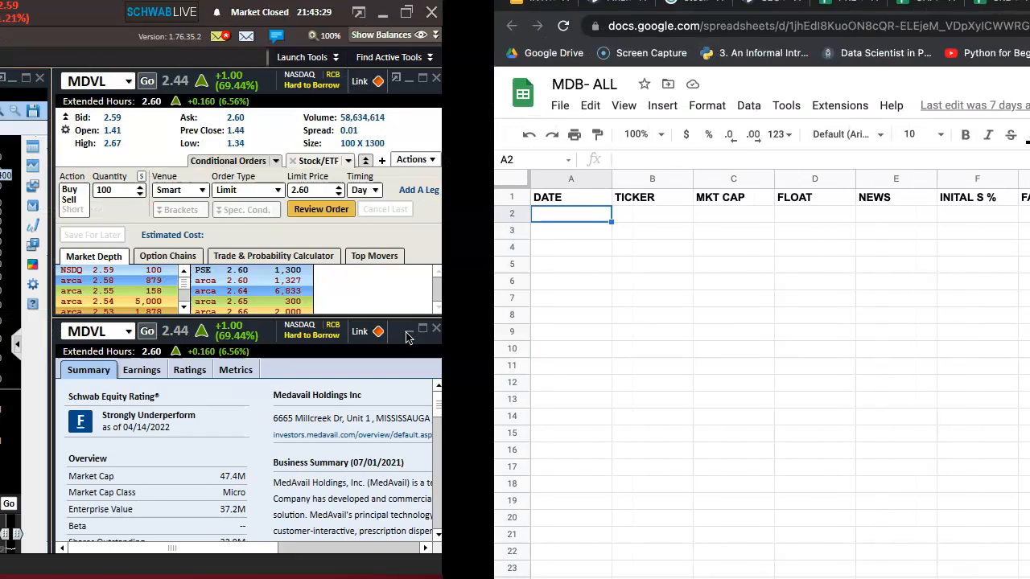
key(ctrl+Right)
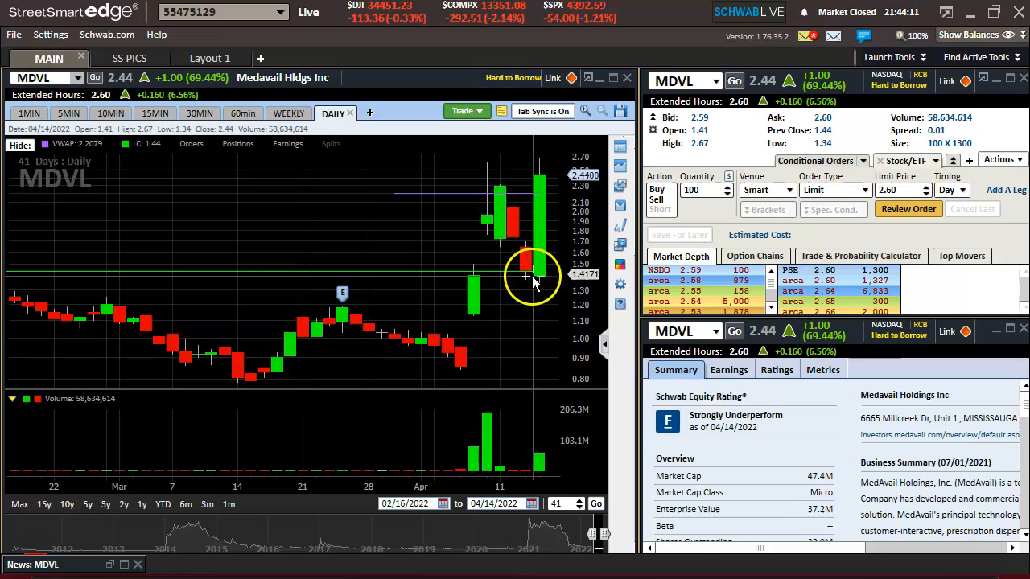
key(ctrl+Right)
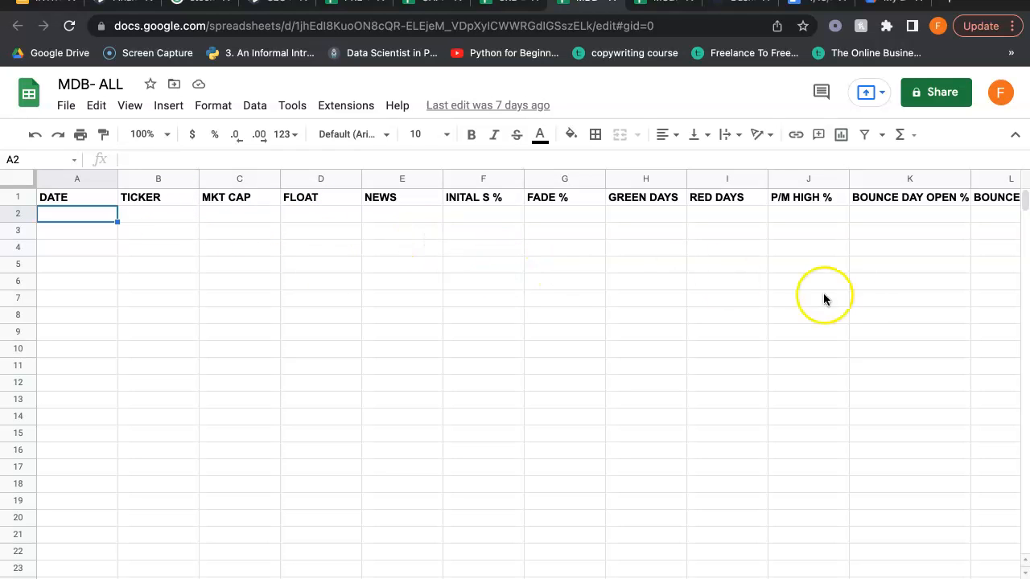
- Review the MDB- ALL column headers through VOL BEFORE BOUNCE, checking them against the MDVL daily chart
scroll(625, 316, right, 3)
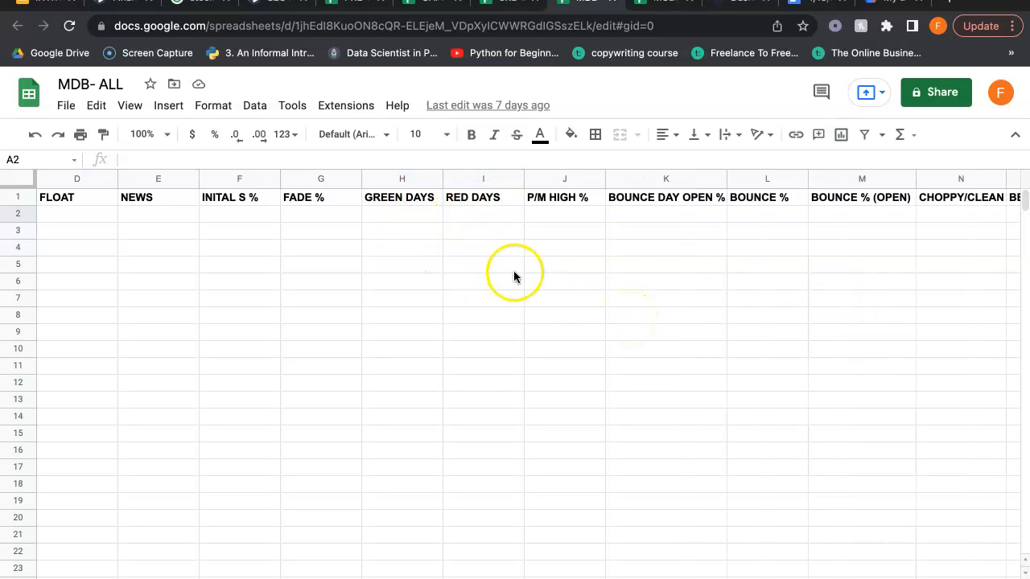
key(ctrl+Left)
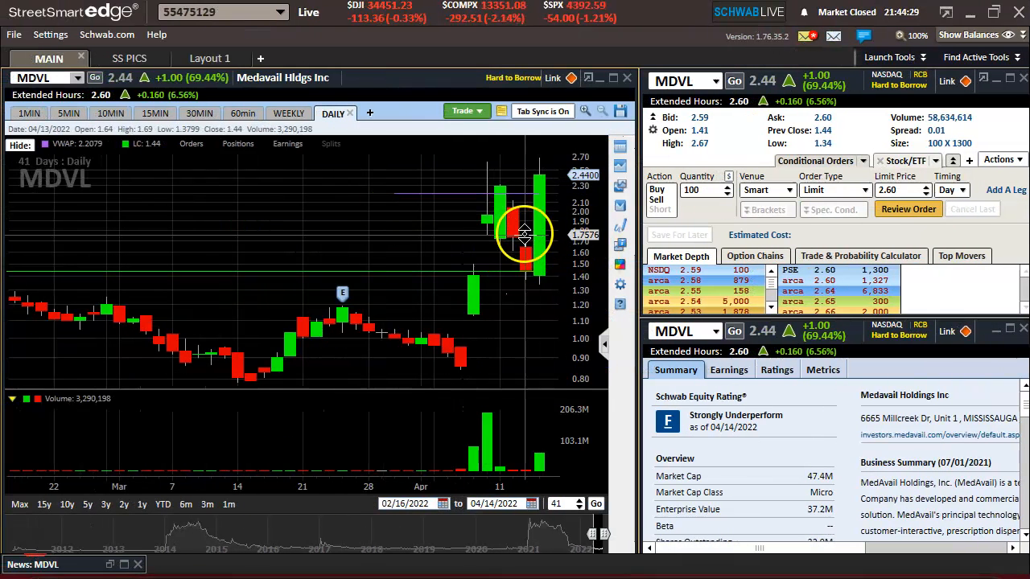
key(ctrl+Right)
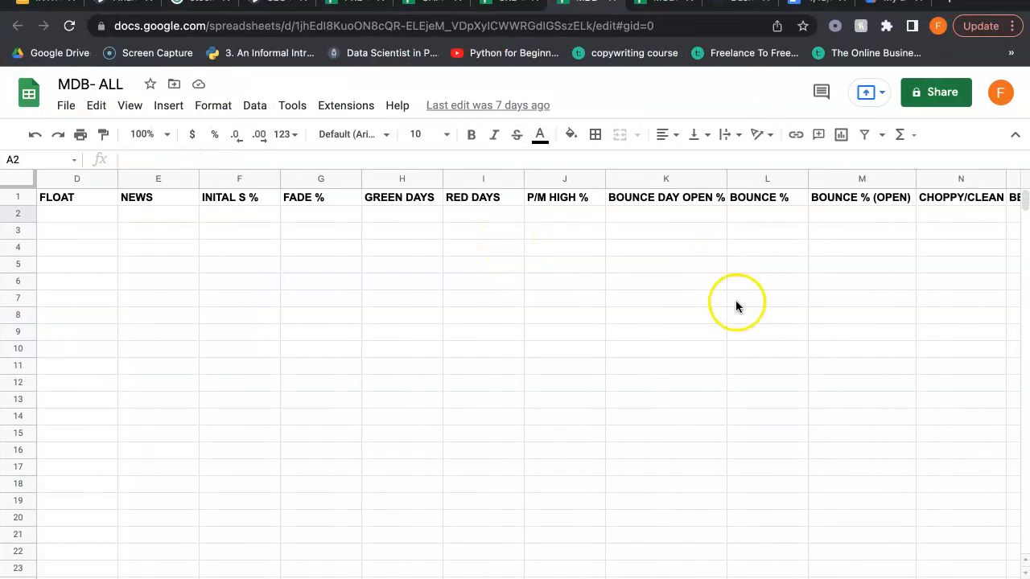
scroll(735, 306, right, 3)
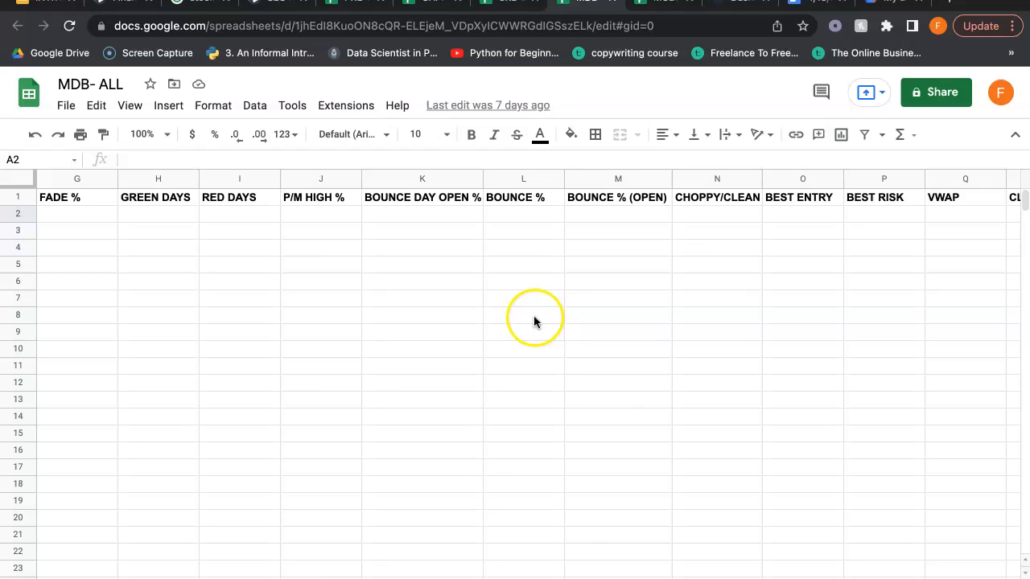
scroll(697, 383, right, 2)
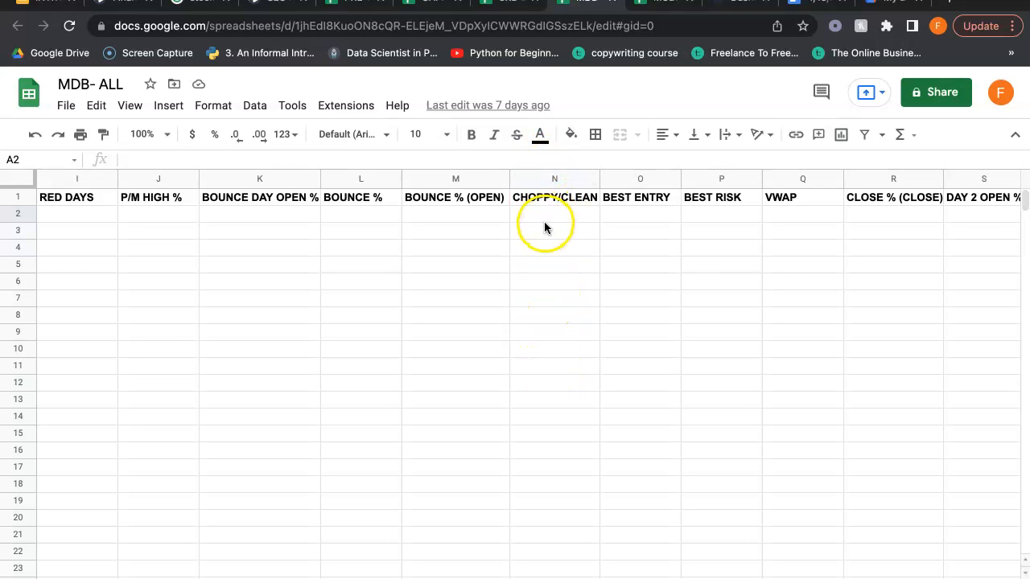
scroll(775, 288, right, 1)
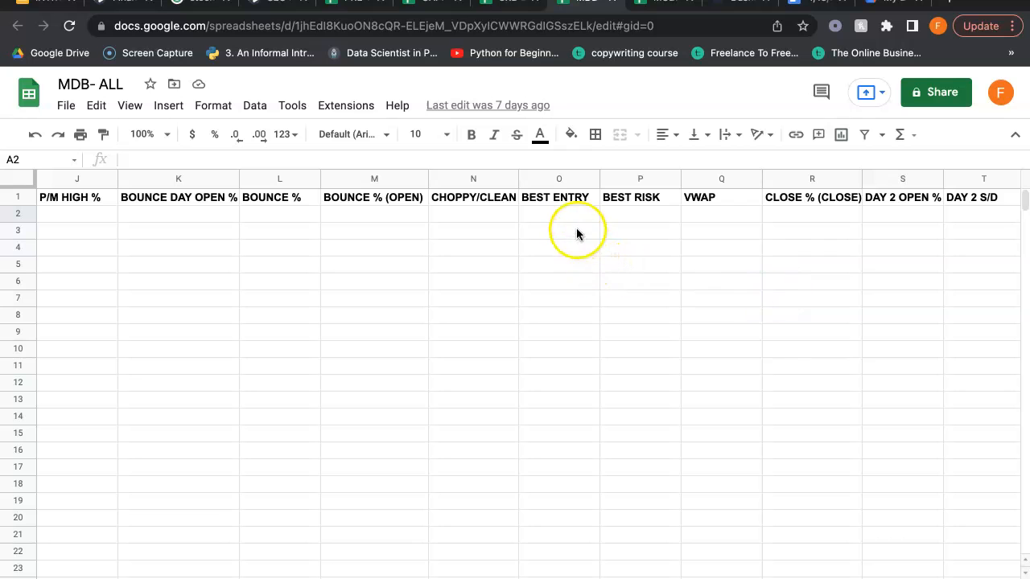
scroll(575, 227, right, 4)
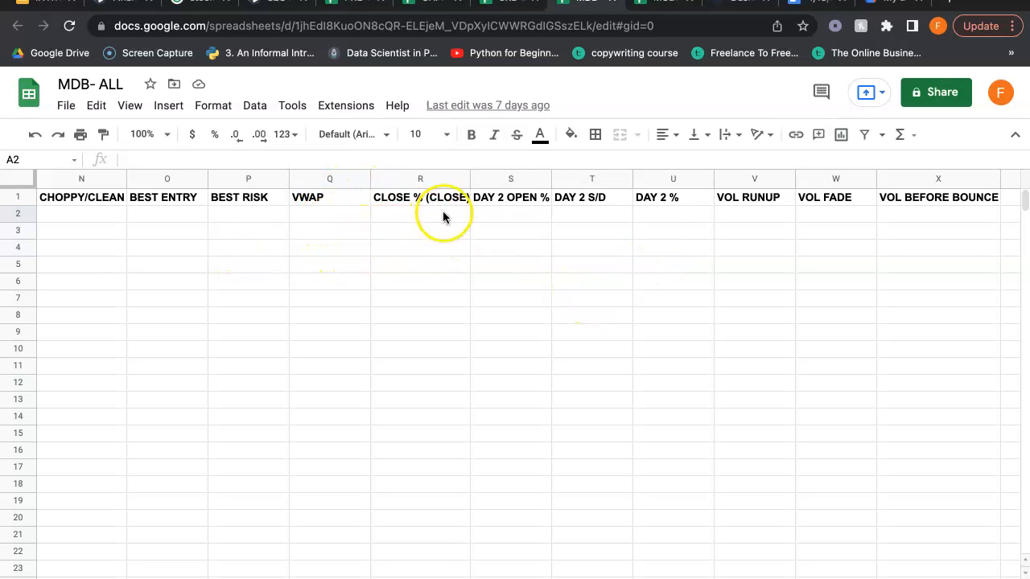
scroll(707, 296, right, 3)
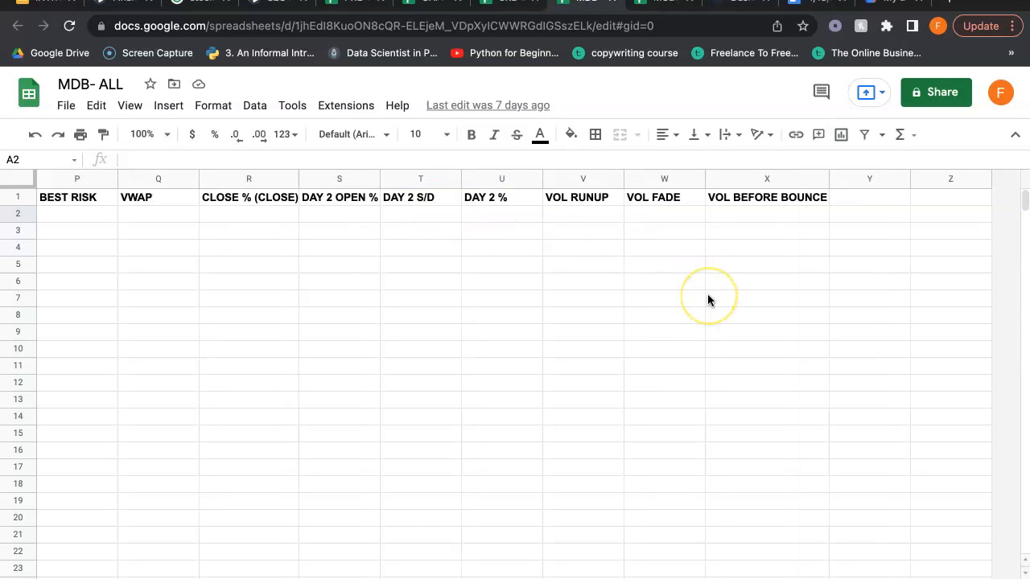
scroll(202, 339, left, 15)
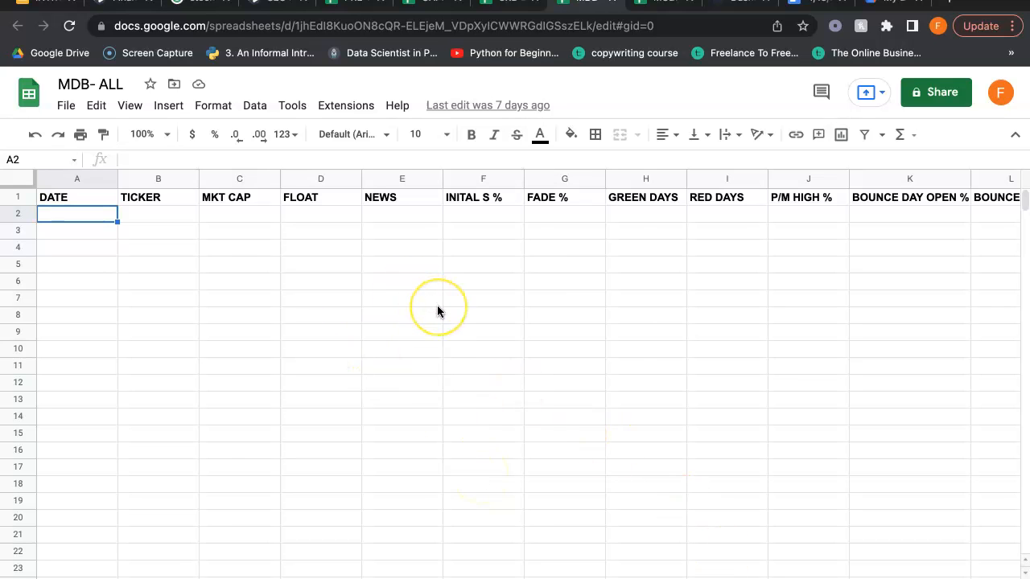
- Switch to StreetSmart Edge and inspect the latest red and green candles on the MDVL daily chart
key(ctrl+Left)
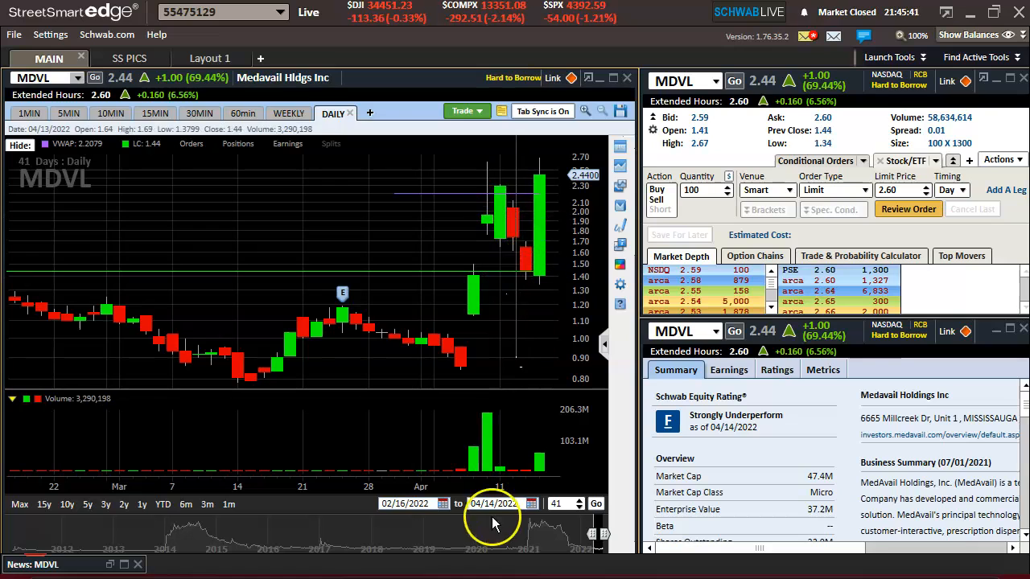
click(527, 256)
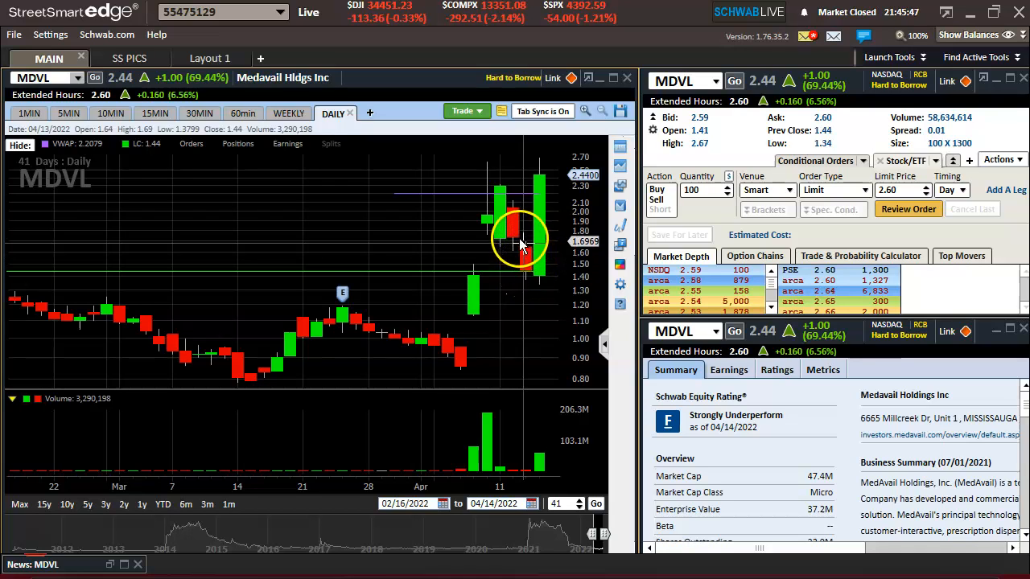
click(537, 281)
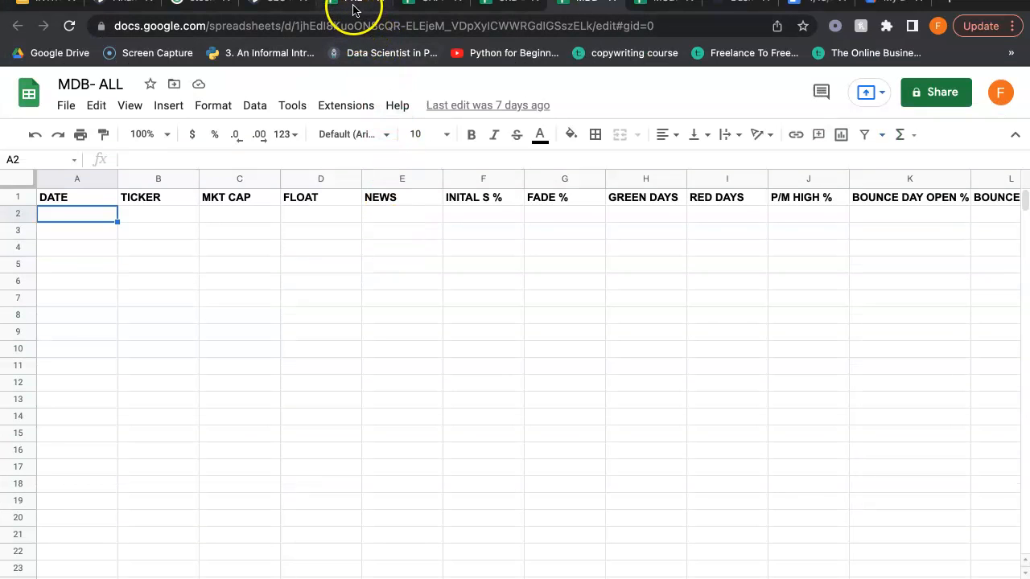
- Open the PRE-MARKET SPIKERS spreadsheet and review its column headers from DATE to MOVER DURING OPEN?
click(354, 7)
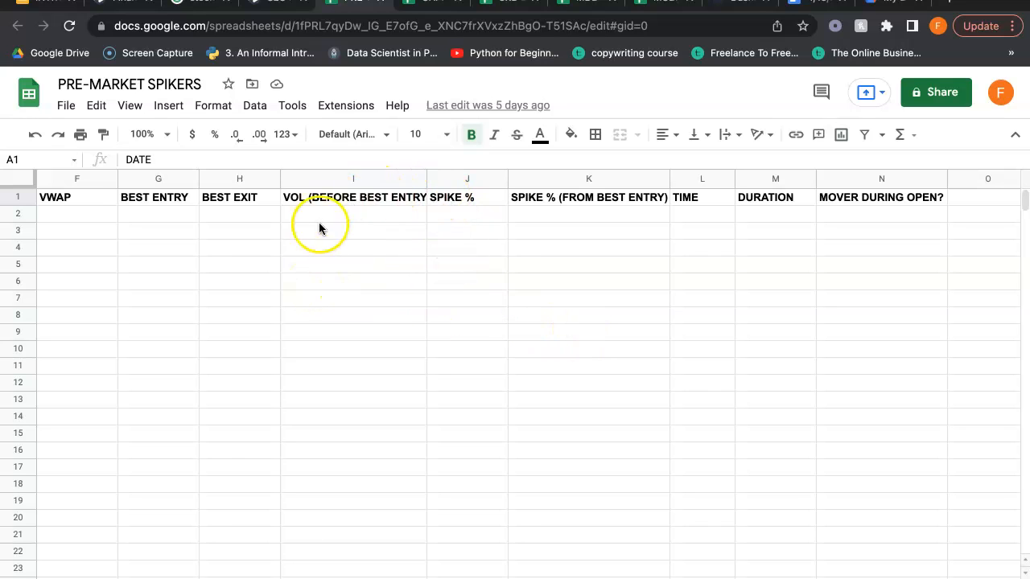
scroll(367, 234, left, 5)
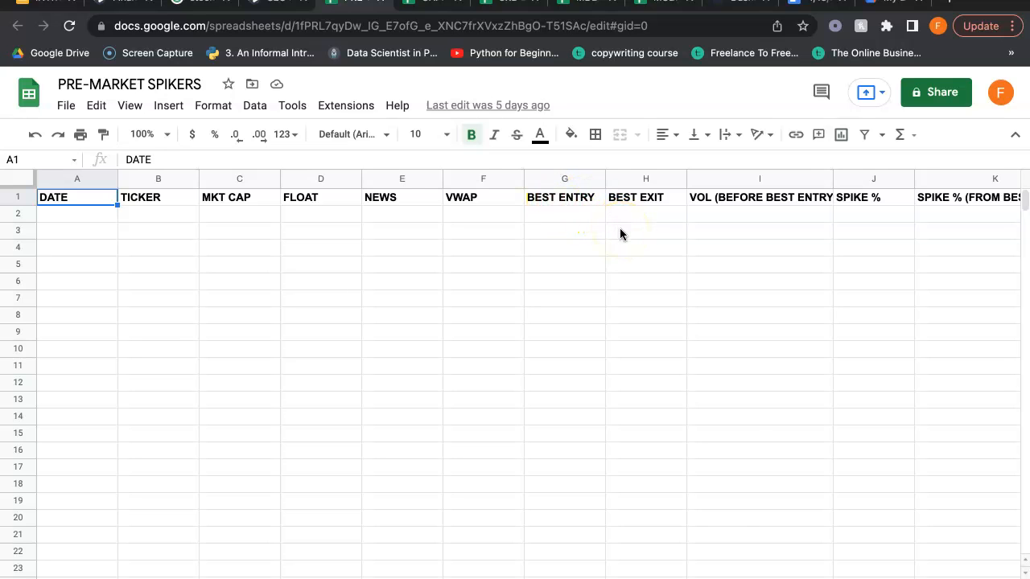
scroll(619, 229, right, 2)
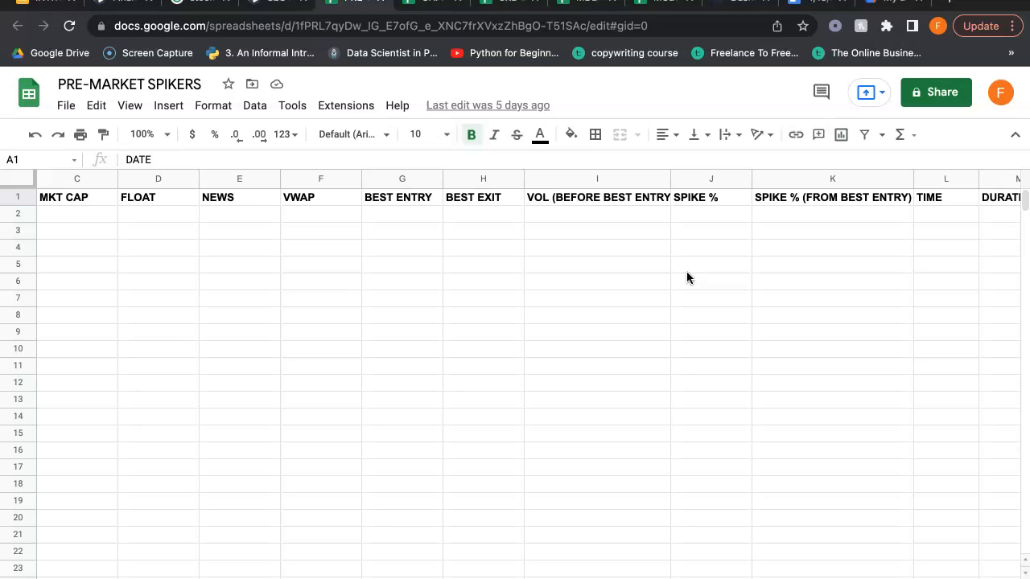
scroll(686, 272, right, 3)
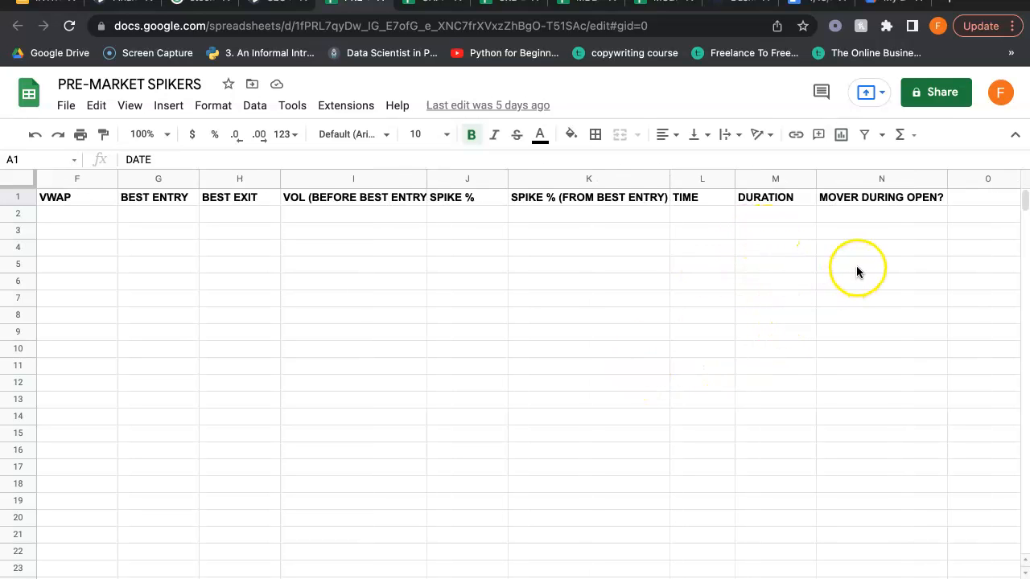
scroll(526, 400, left, 5)
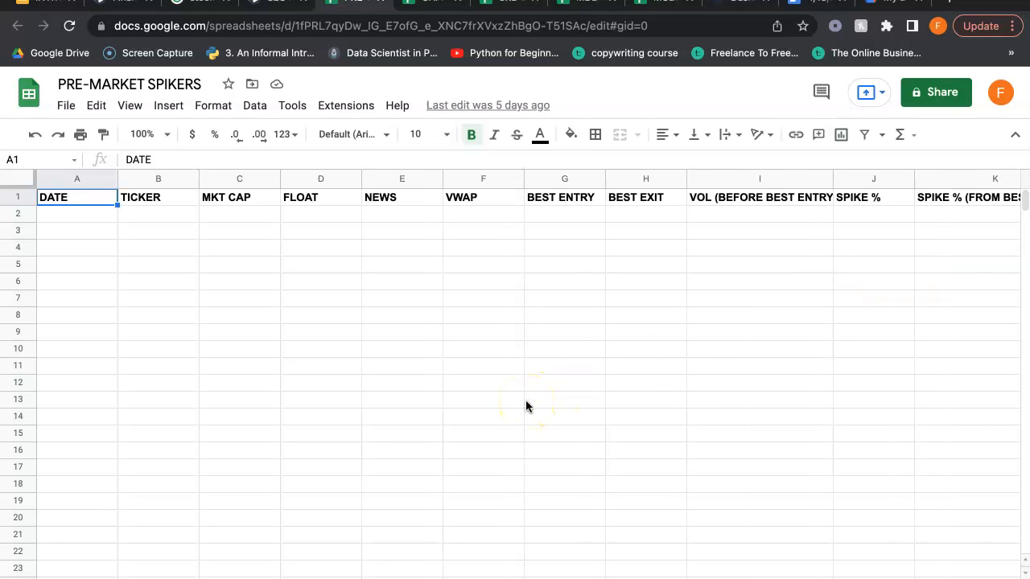
- Switch to StreetSmart Edge and view the MDVL chart at one-minute intervals, then restore the daily view
key(ctrl+Left)
click(26, 114)
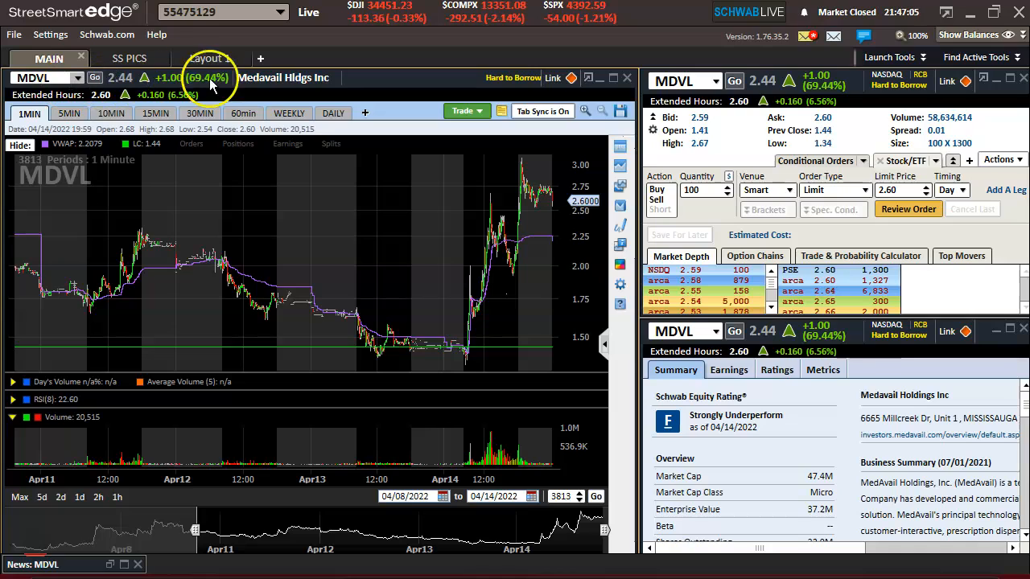
click(332, 115)
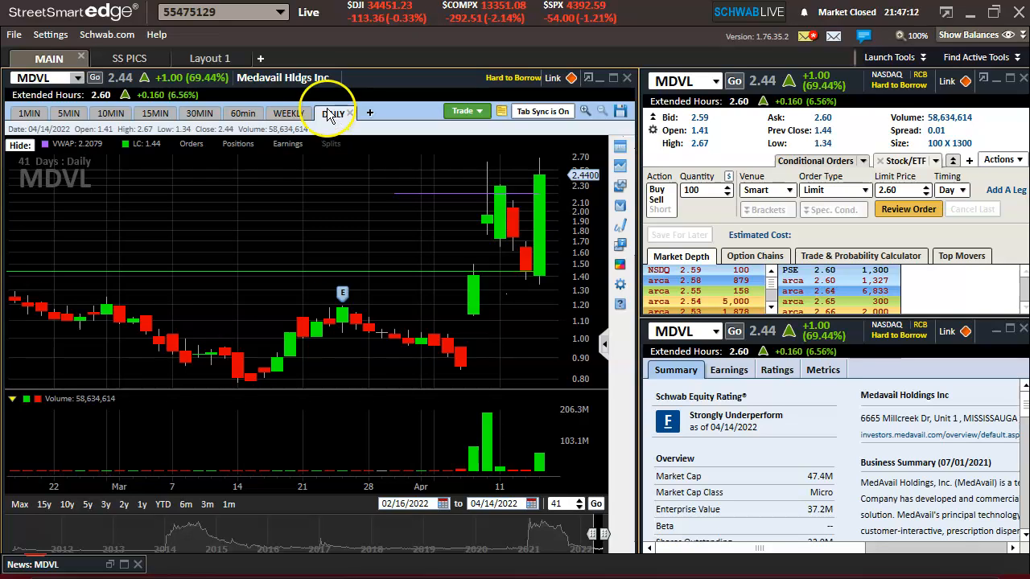
- Return to the PRE-MARKET SPIKERS spreadsheet and check its columns again, including the empty ones beyond MOVER DURING OPEN?
key(ctrl+Right)
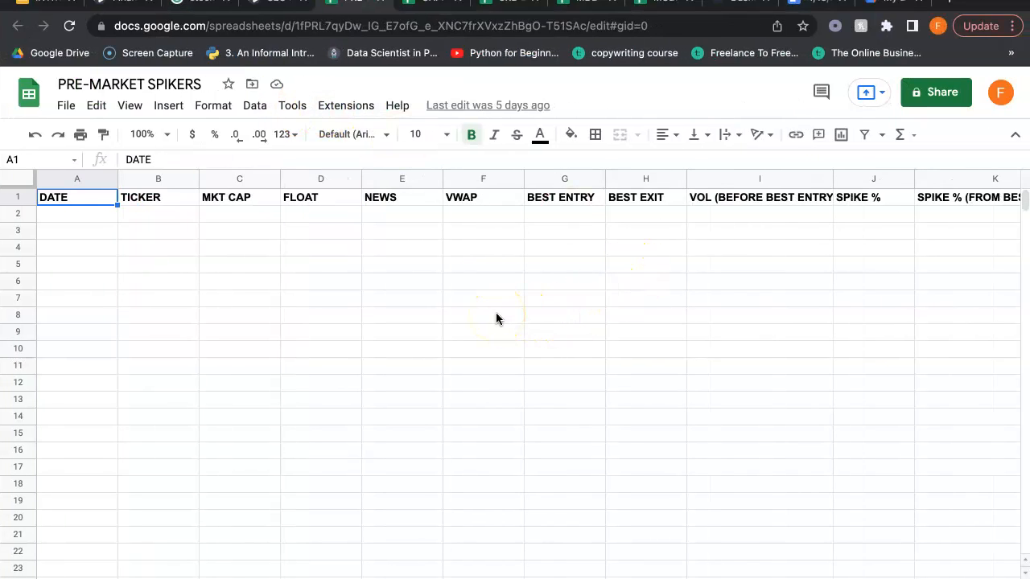
scroll(496, 319, right, 5)
scroll(310, 273, left, 5)
scroll(739, 276, right, 10)
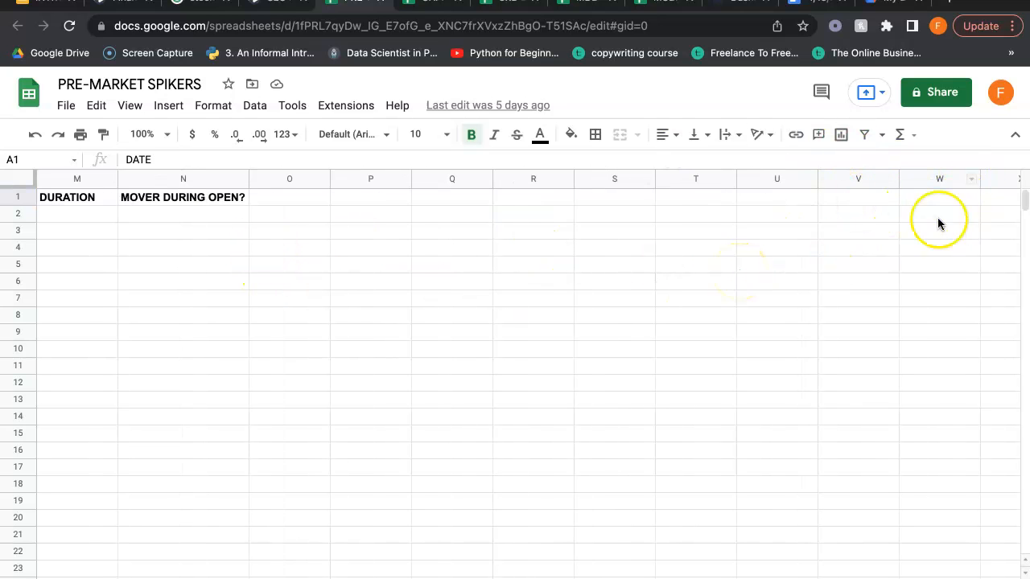
scroll(967, 206, right, 3)
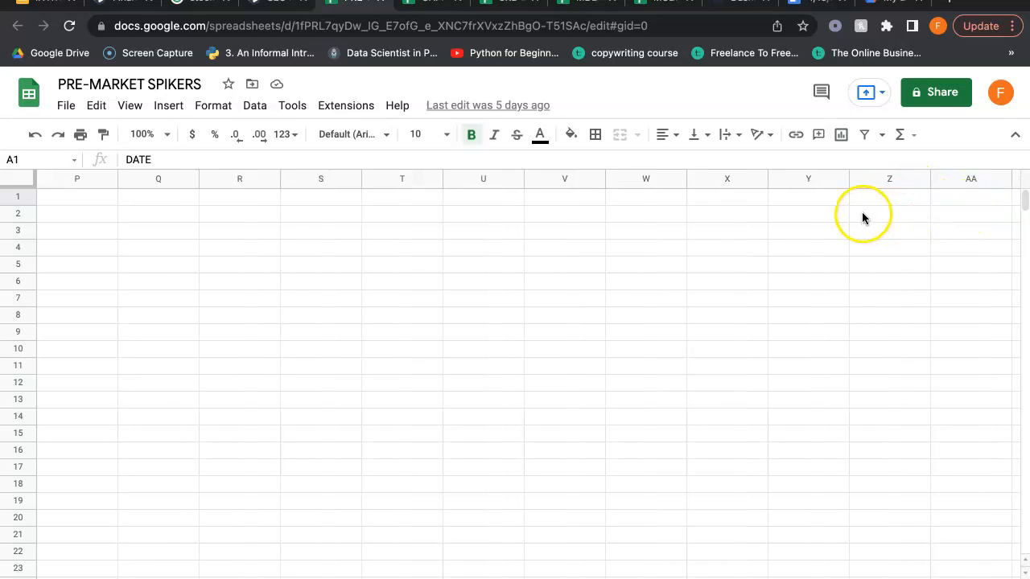
scroll(741, 247, left, 15)
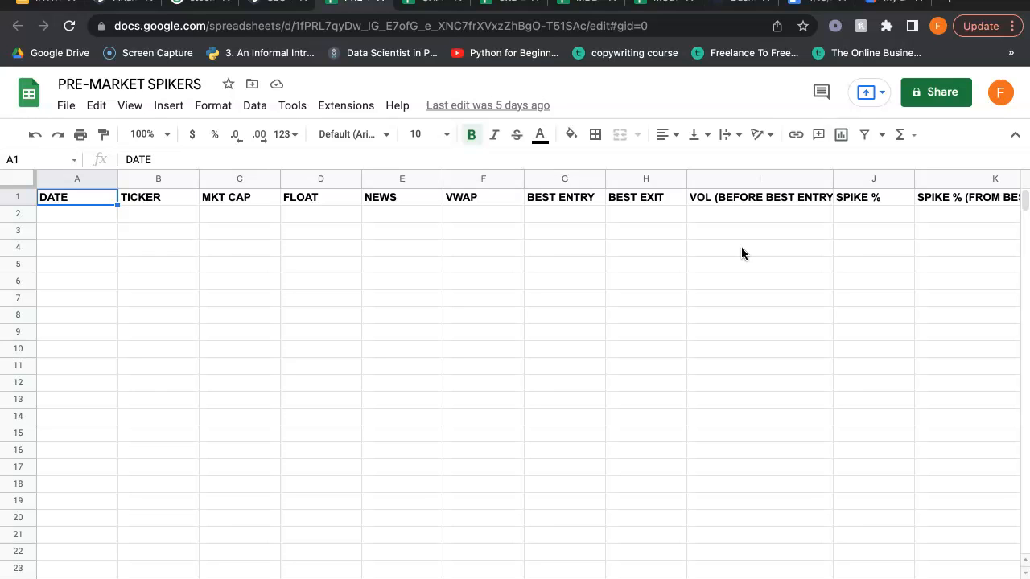
- Open the MDB- ALL spreadsheet and enter MDVL as the ticker in row 2, checking the symbol in StreetSmart Edge
click(573, 7)
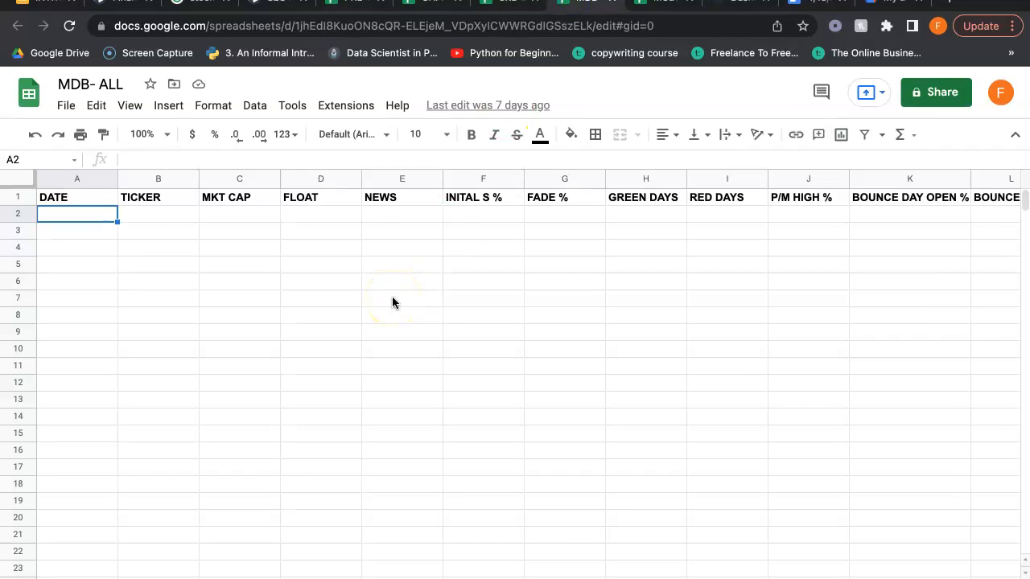
click(170, 215)
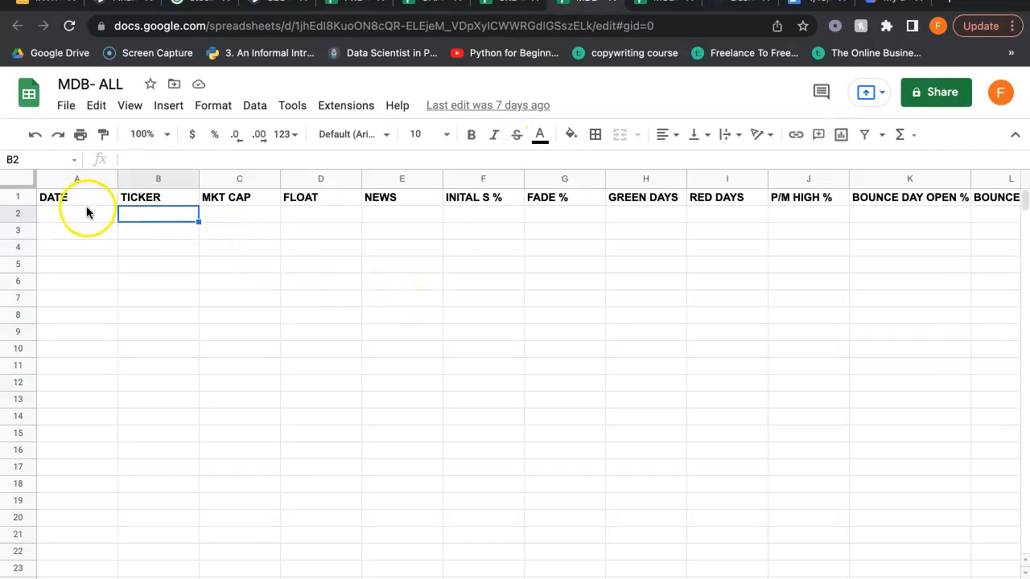
key(ctrl+Left)
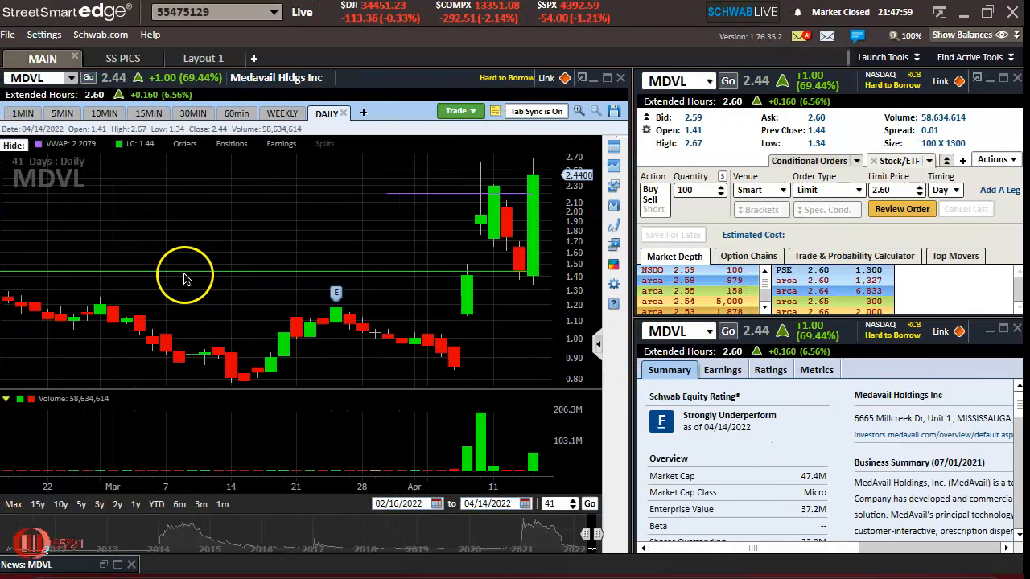
key(ctrl+Right)
text(MDVL)
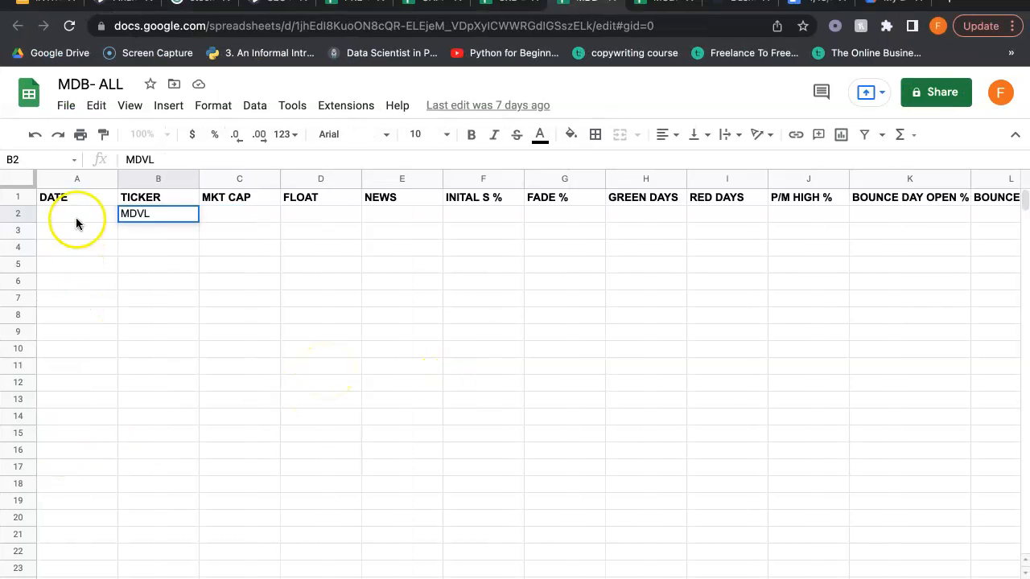
key(Tab)
- Look up MDVL's market cap in StreetSmart Edge and enter 47.4 under MKT CAP in the MDB- ALL row
key(ctrl+Left)
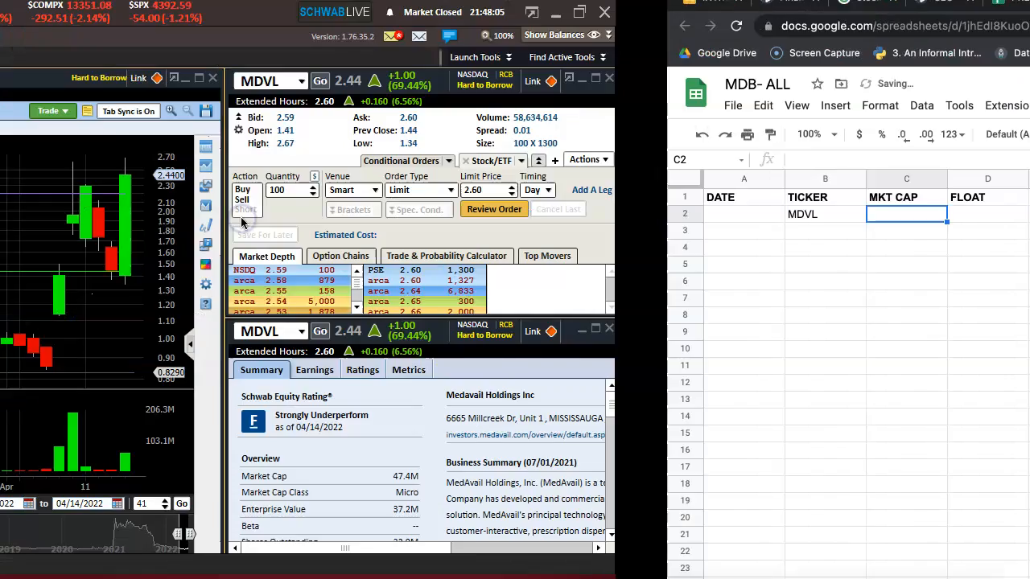
key(ctrl+Right)
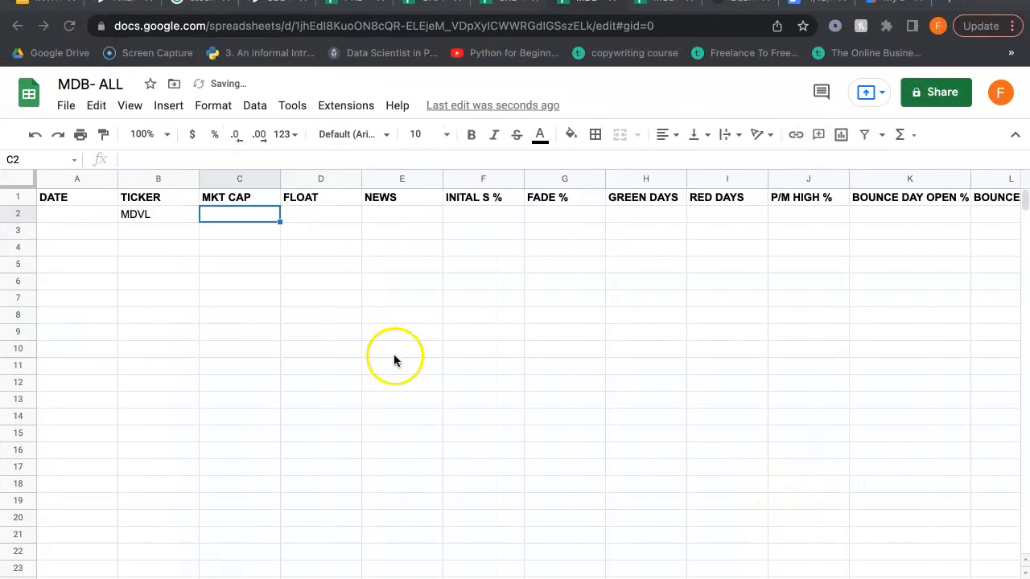
text(47.4)
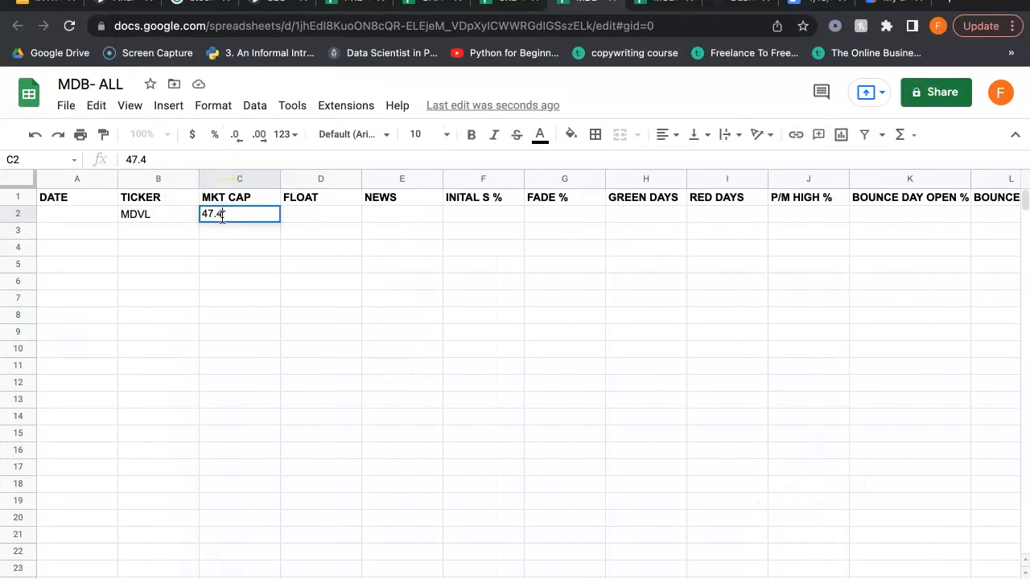
key(Tab)
- Find MDVL's total float in the StreetSmart Edge summary and enter 32.8 under FLOAT in the MDB- ALL row
key(ctrl+Left)
scroll(678, 496, down, 4)
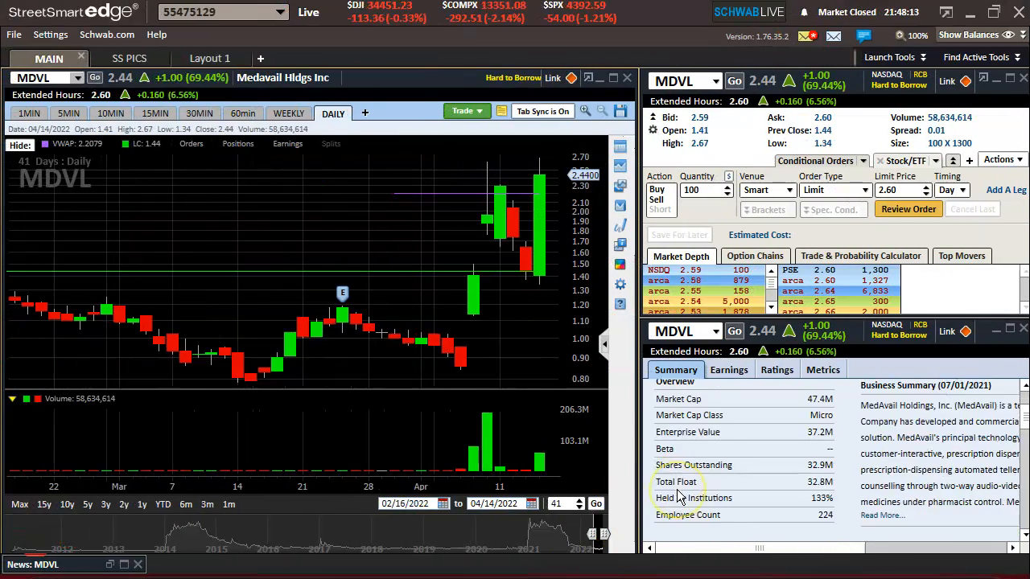
key(ctrl+Right)
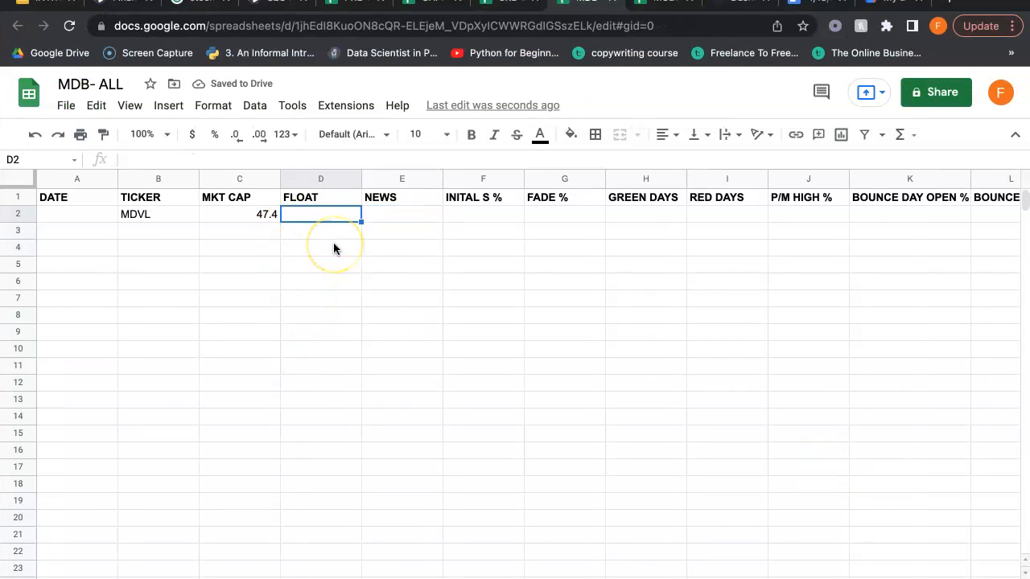
text(32.8)
key(Tab)
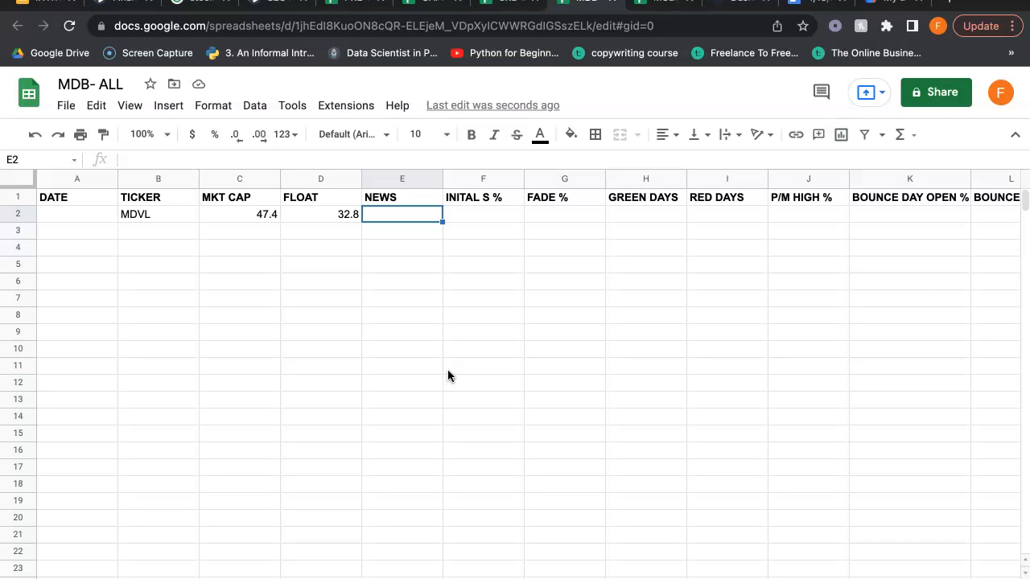
- Review the remaining MDB- ALL column headers through VOL BEFORE BOUNCE and switch back to the MDVL daily chart in StreetSmart Edge
scroll(448, 375, right, 9)
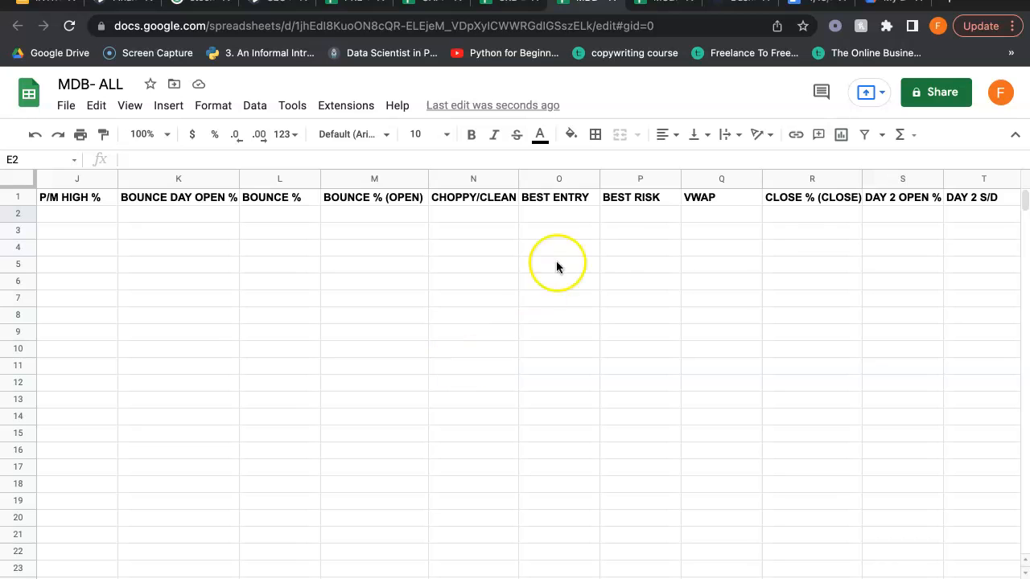
scroll(625, 259, right, 5)
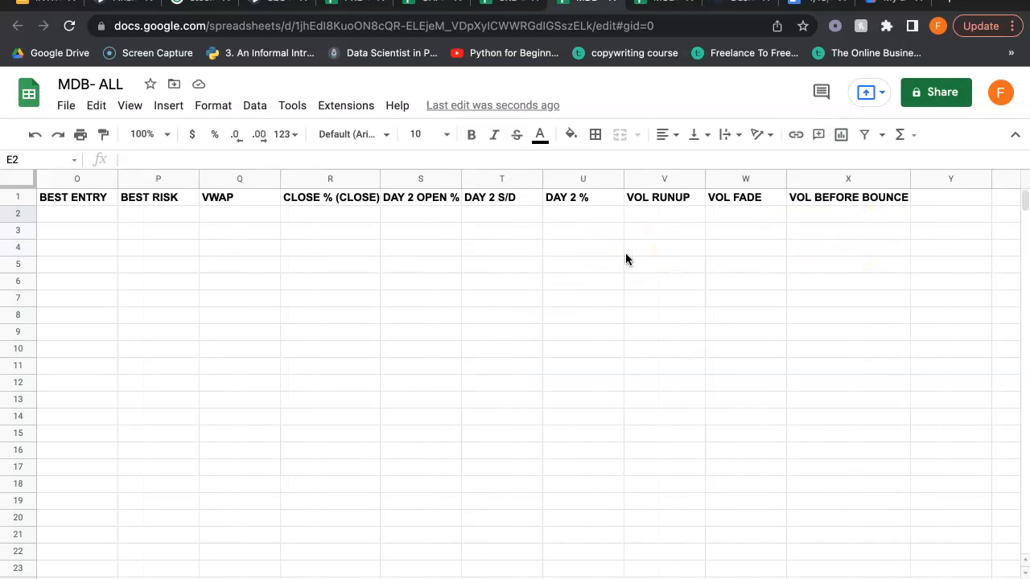
scroll(683, 310, left, 14)
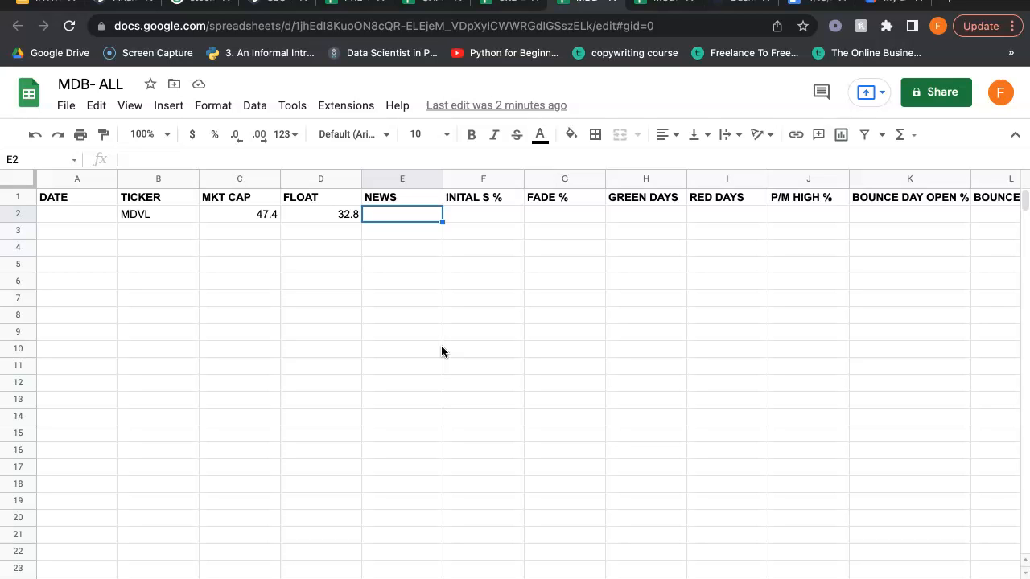
key(ctrl+Left)
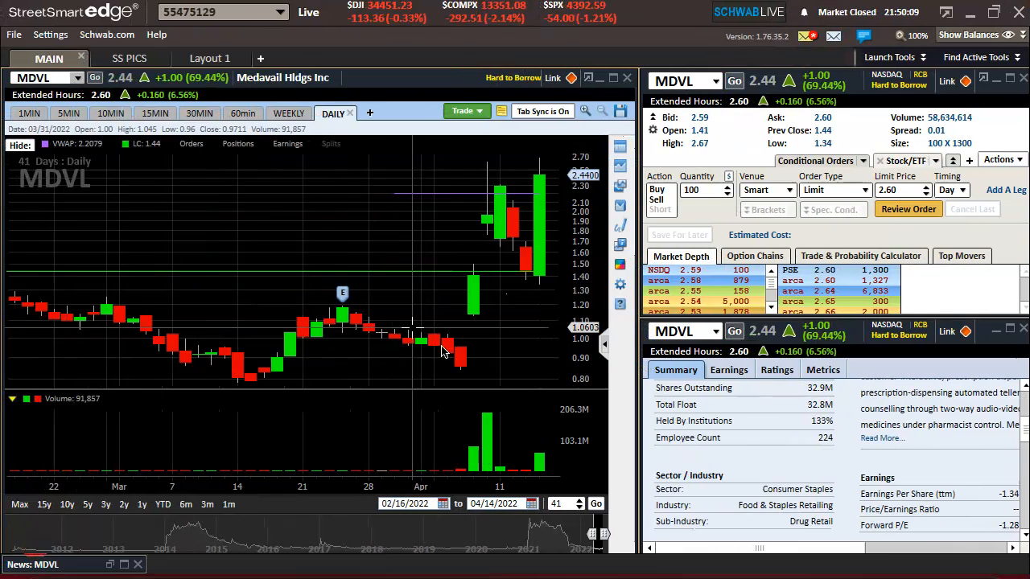